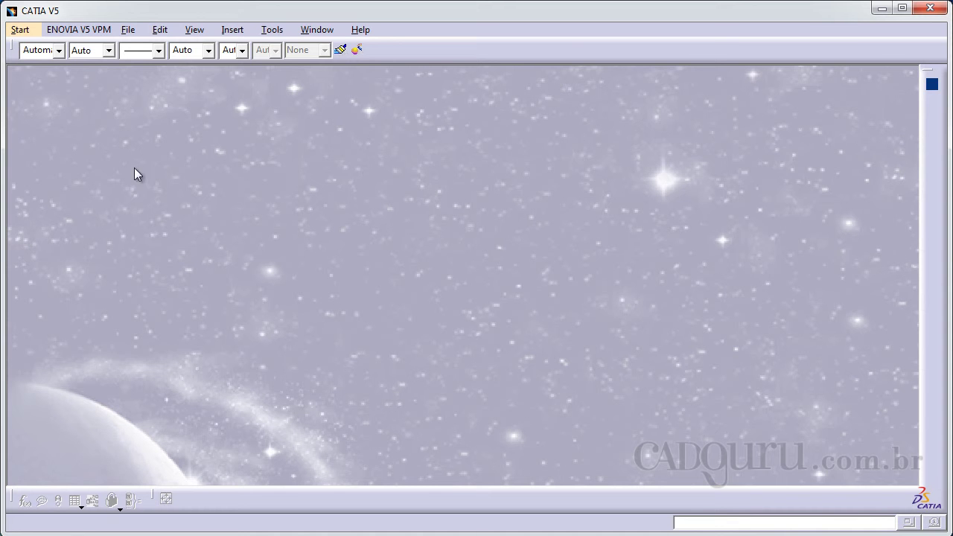
- Create a new drawing with the ISO standard and a landscape A2 ISO sheet
left_click(20, 31)
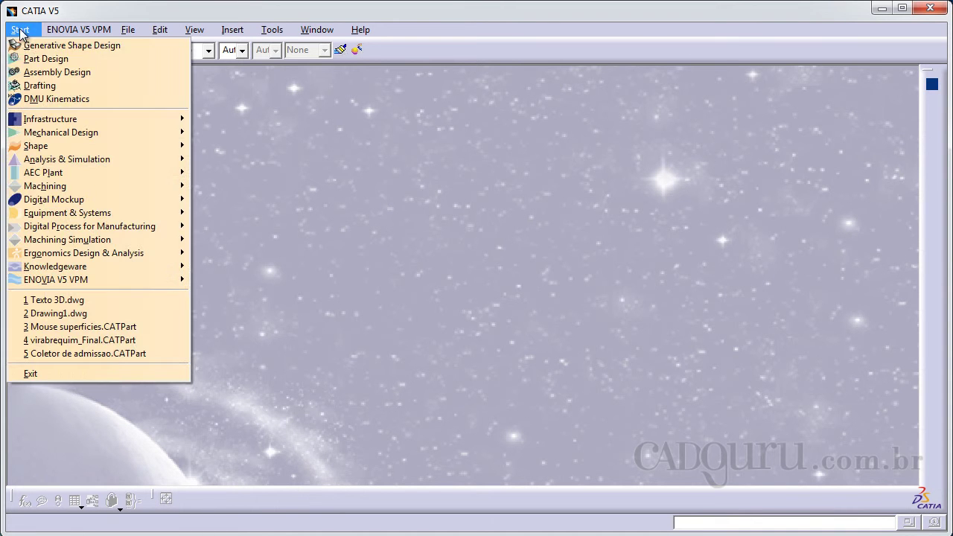
left_click(41, 86)
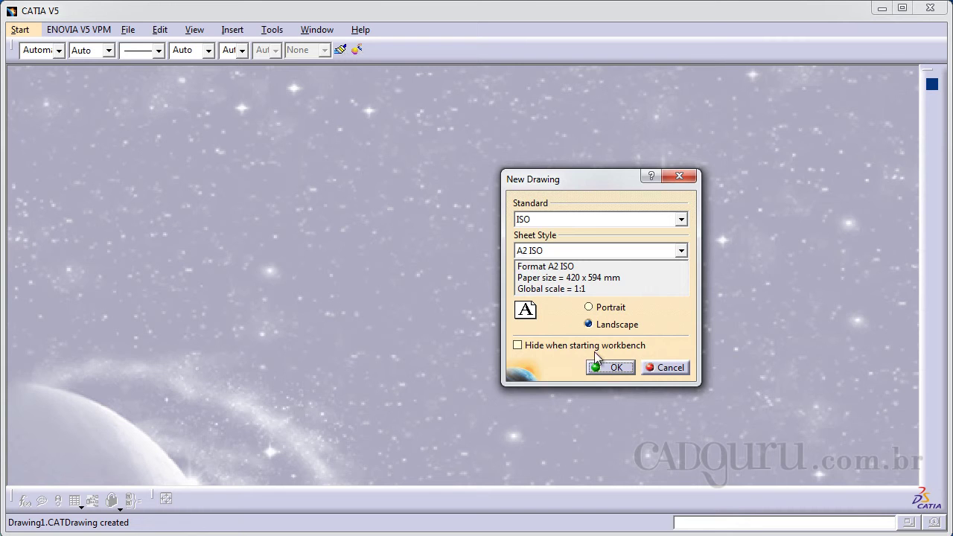
left_click(607, 369)
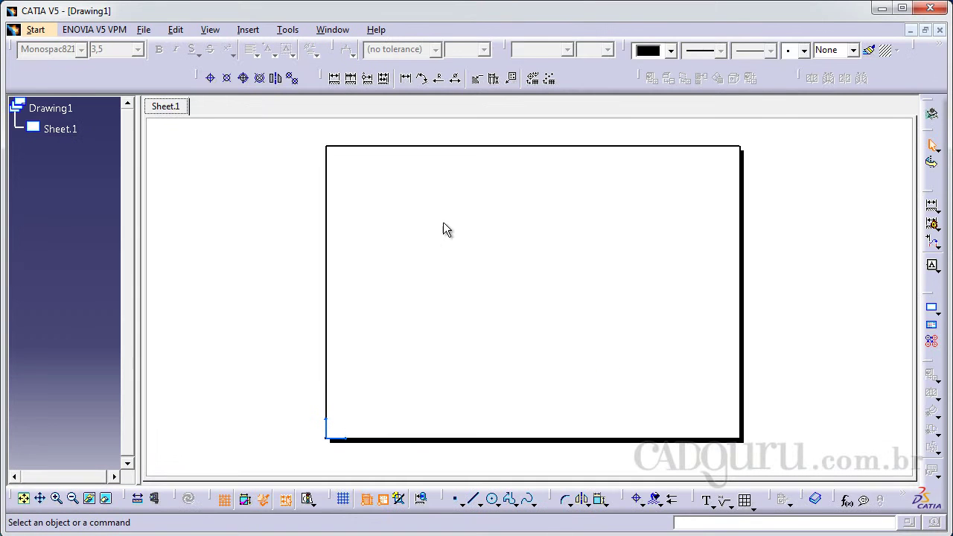
mouse_move(525, 263)
middle_mouse_down()
mouse_move(518, 254)
mouse_move(507, 275)
middle_mouse_up()
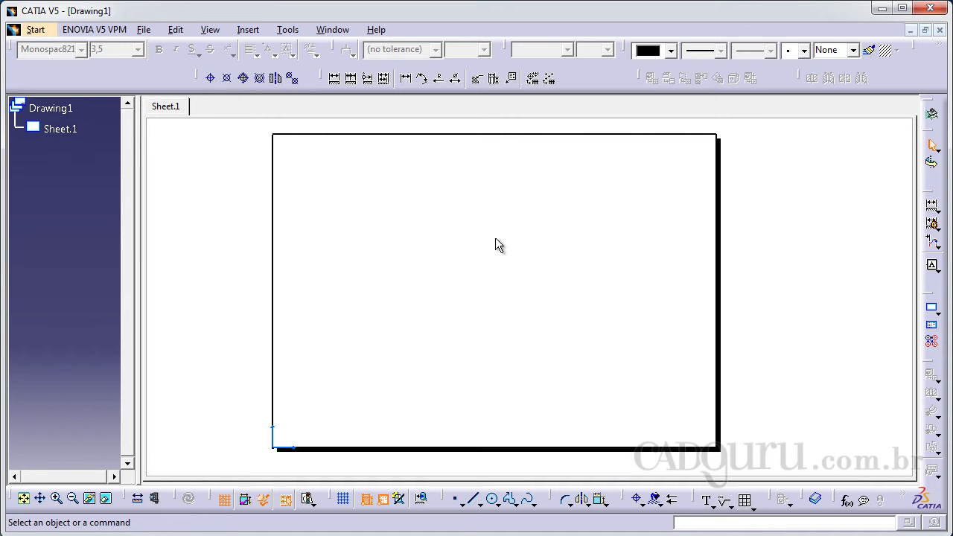
- Place the text "CadGuru" in the left half of the sheet
left_click(708, 505)
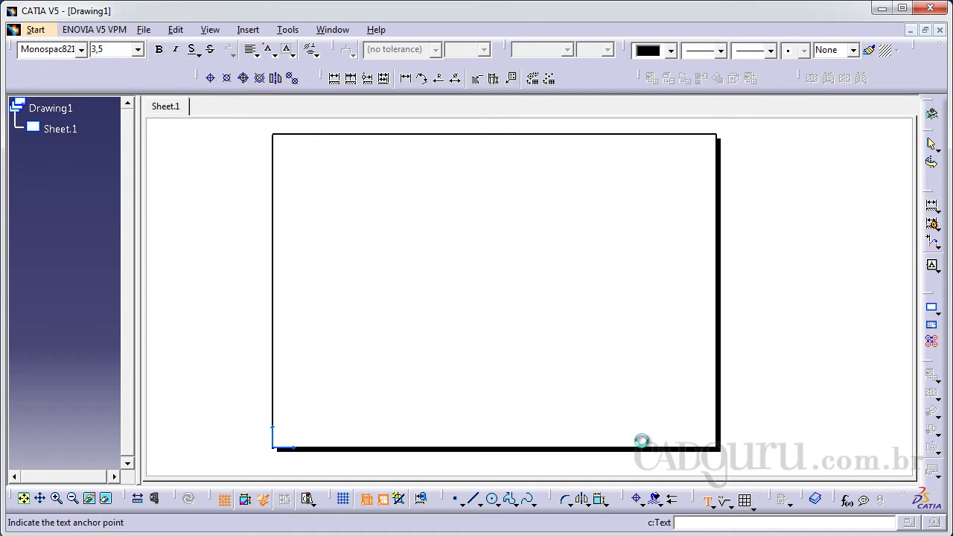
left_click(397, 267)
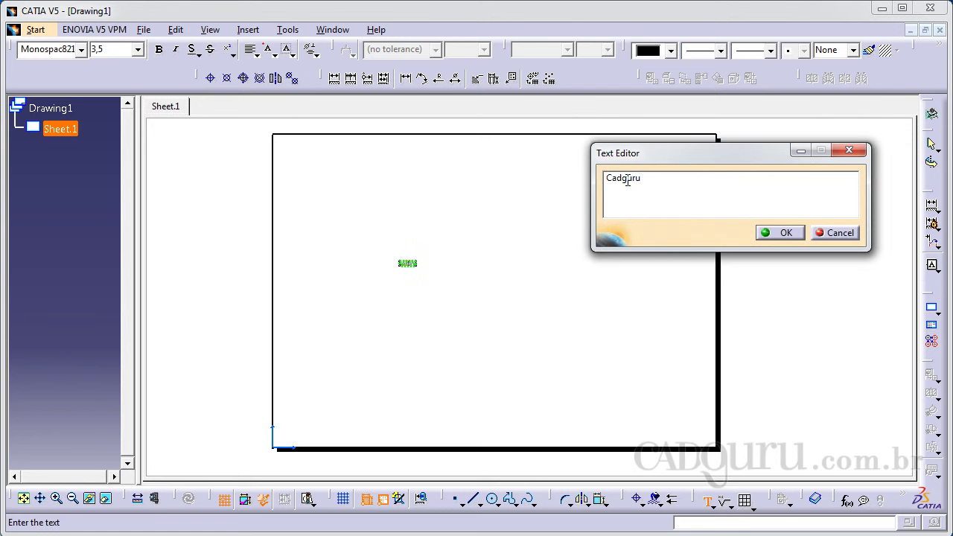
key("BackSpace")
type("G")
left_click(783, 232)
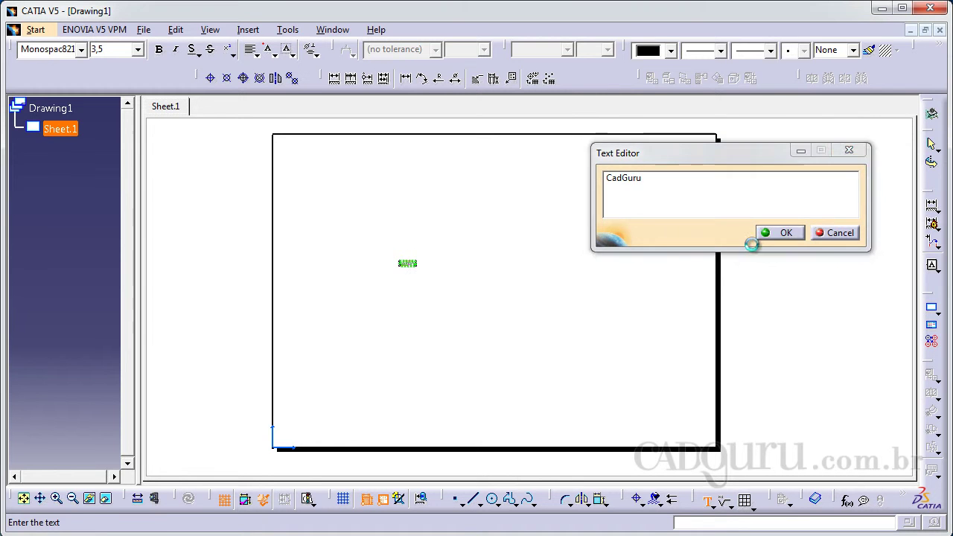
- Set the font size of the CadGuru text to 15
middle_click_drag(461, 300, 475, 271, "ctrl")
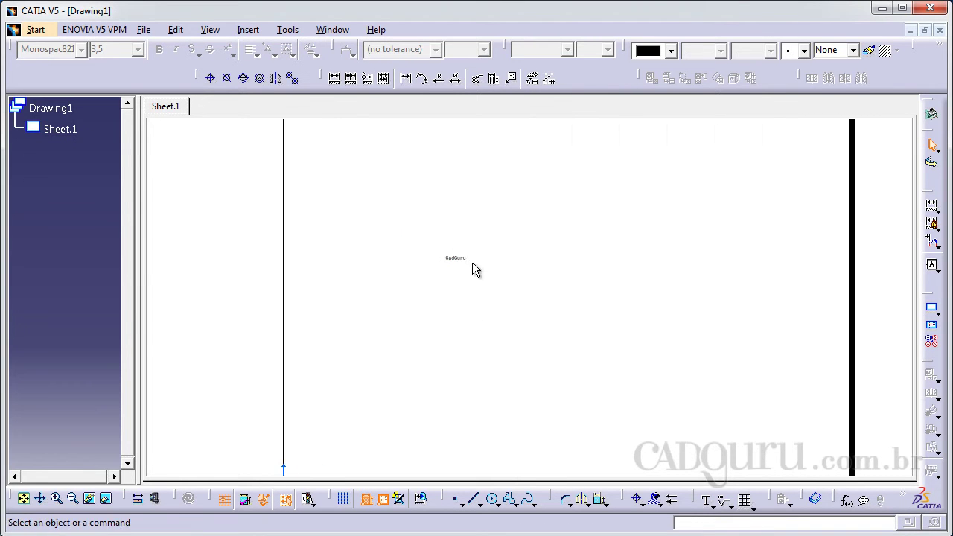
left_click(463, 260)
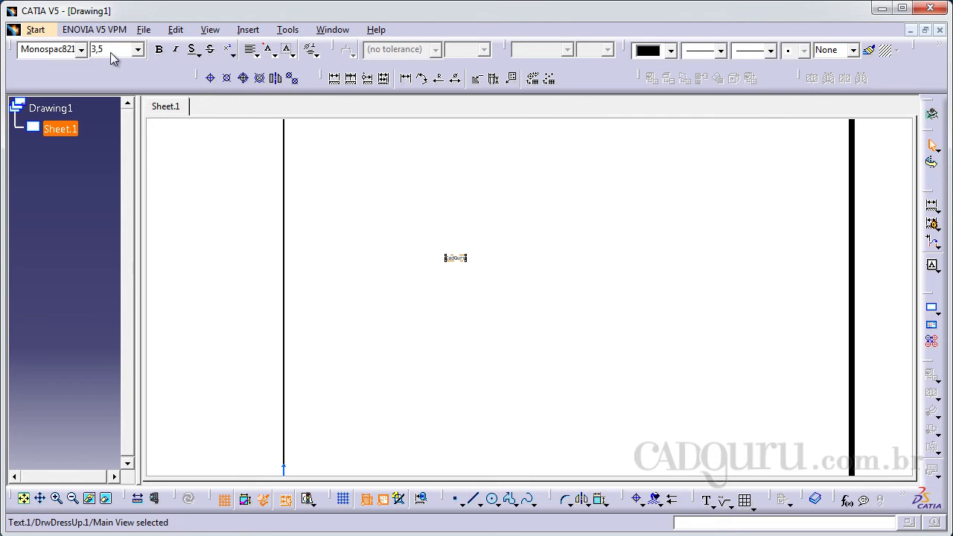
left_click(94, 50)
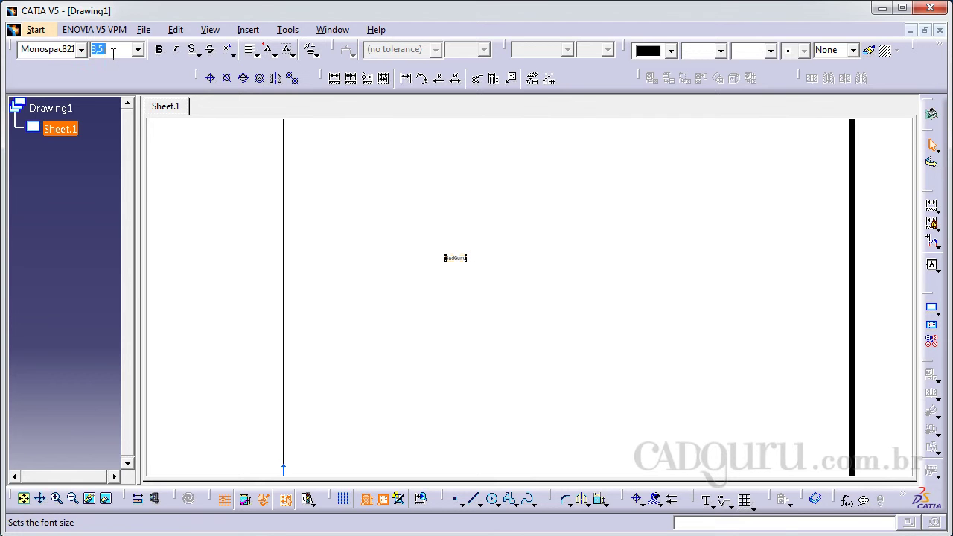
type("15")
key("Return")
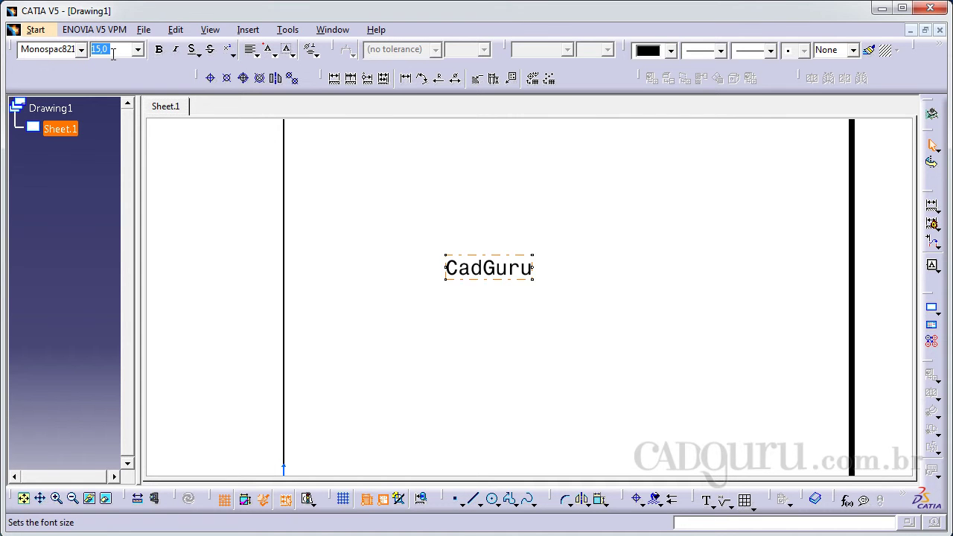
- Change the font of the CadGuru text to Monotype Corsiva (TrueType)
left_click(81, 50)
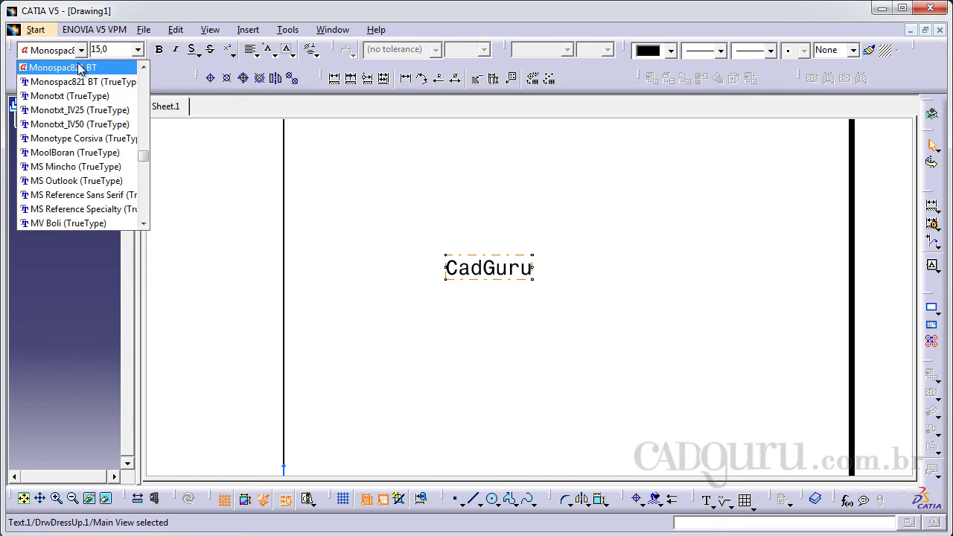
left_click(64, 144)
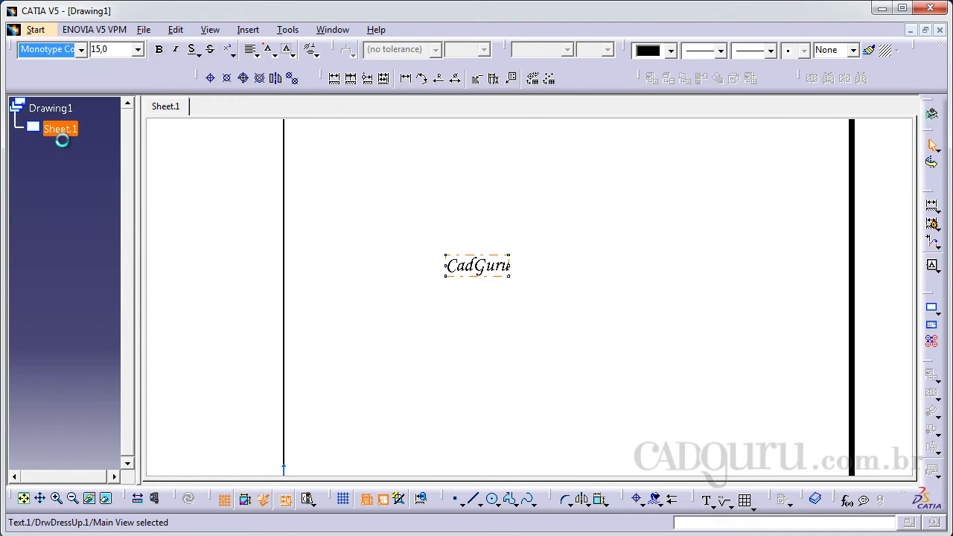
left_click(426, 365)
middle_click_drag(515, 347, 493, 277)
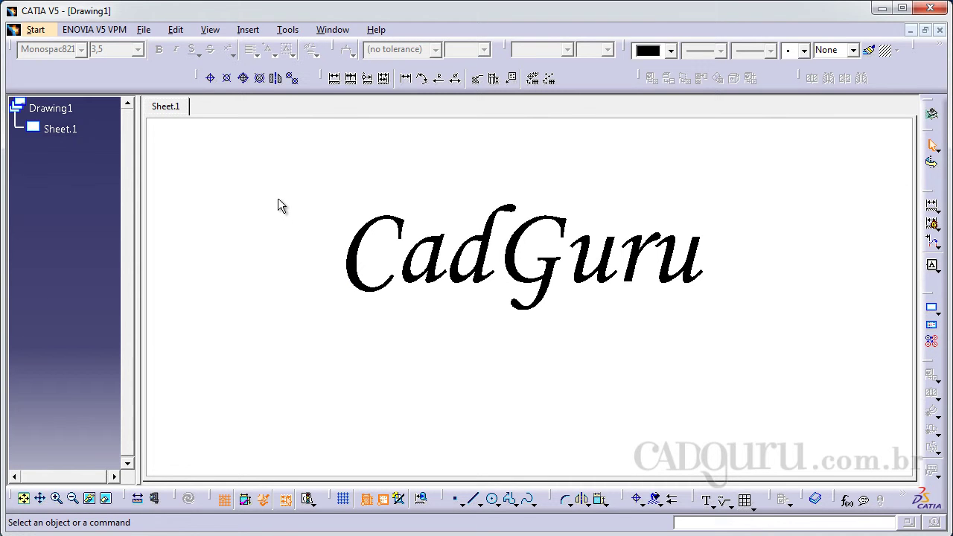
middle_click_drag(403, 240, 406, 240)
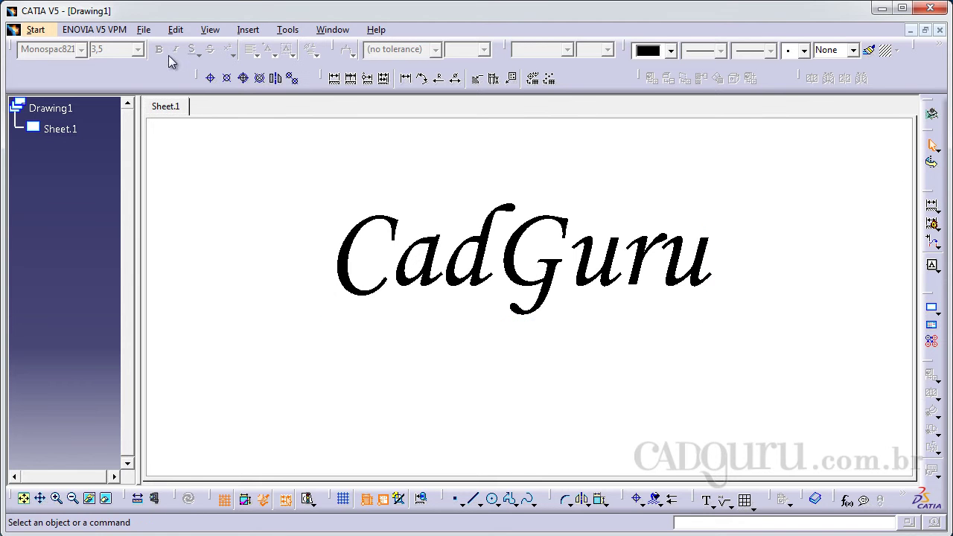
- Save the drawing in dwg format as "Texto 3D", overwriting the existing file
left_click(146, 30)
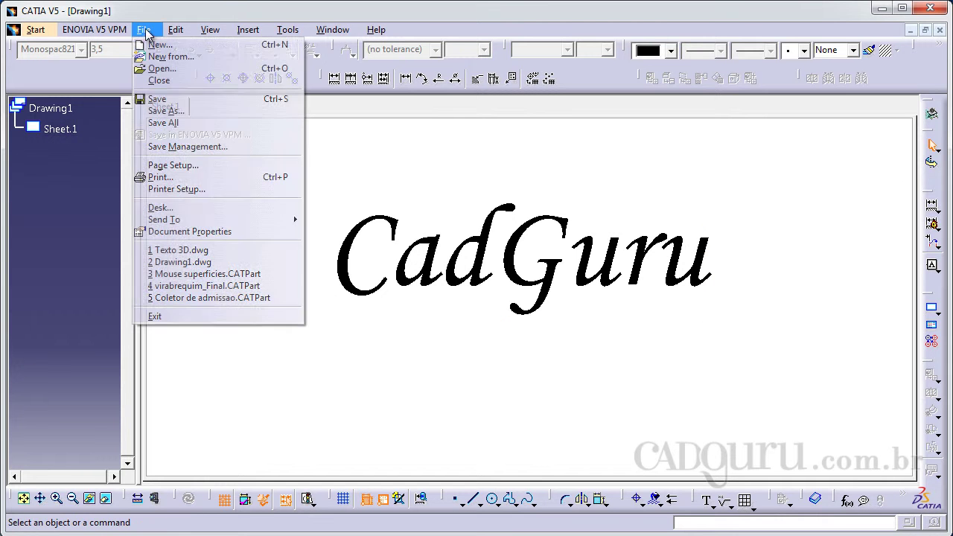
left_click(158, 112)
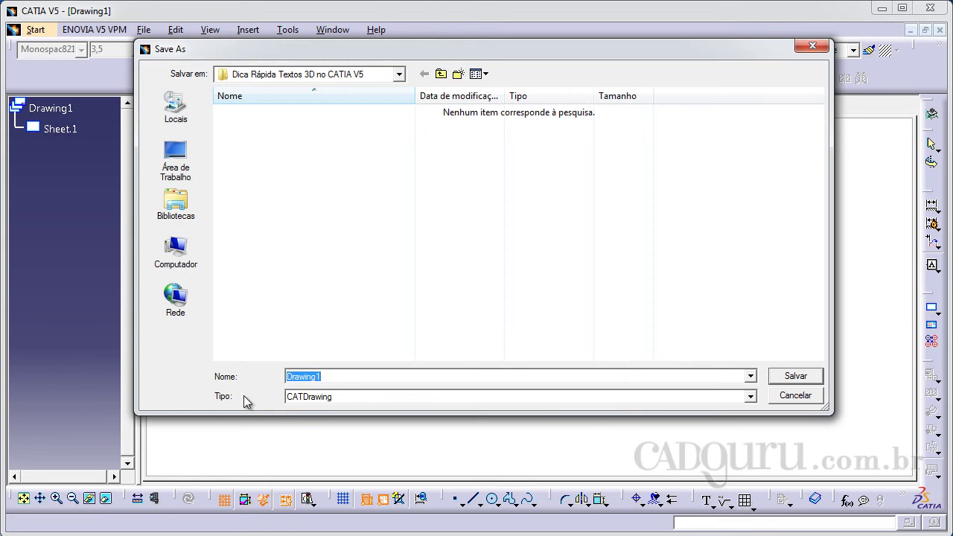
left_click(308, 400)
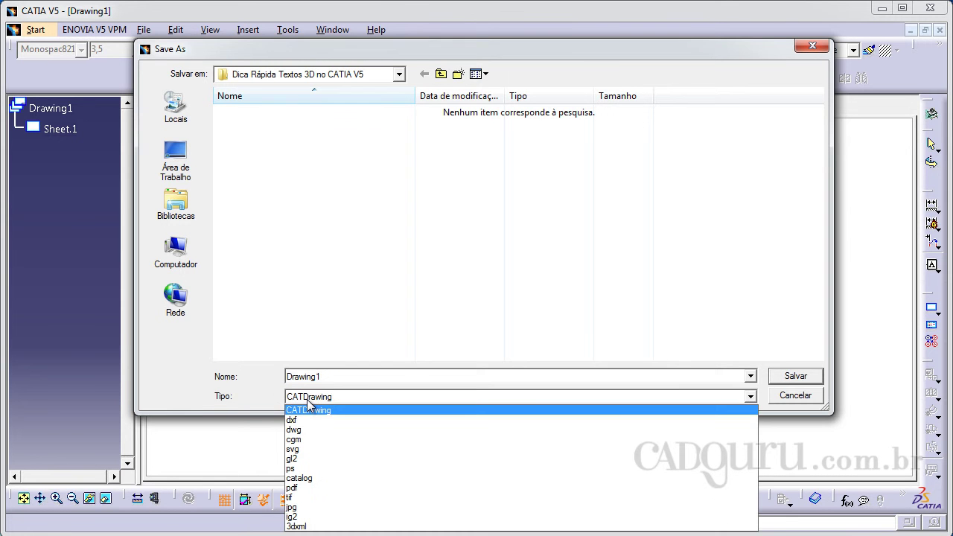
left_click(298, 430)
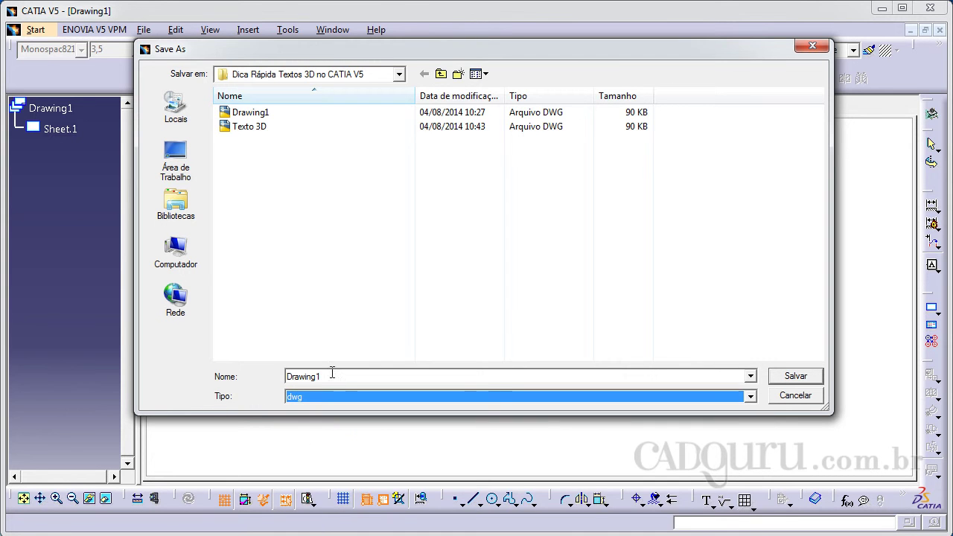
left_click(258, 128)
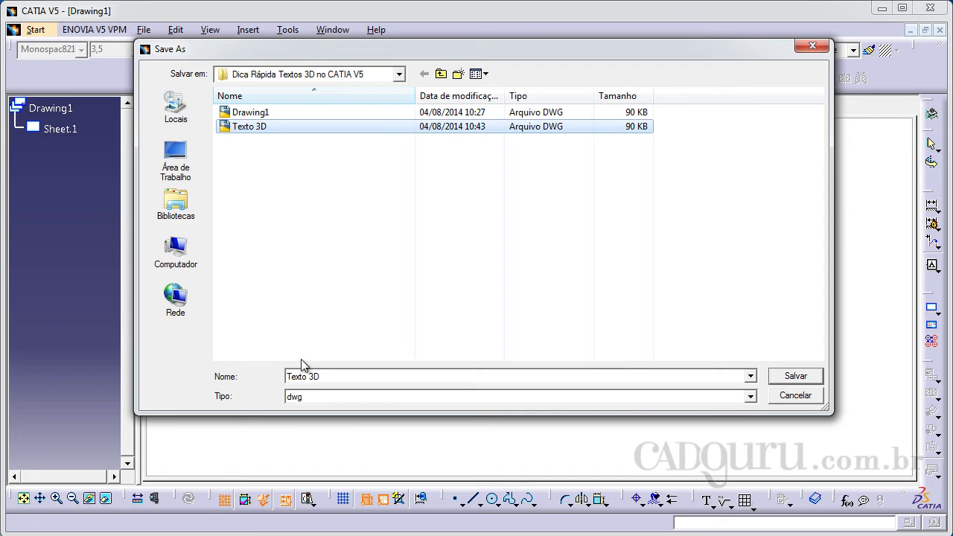
left_click(797, 380)
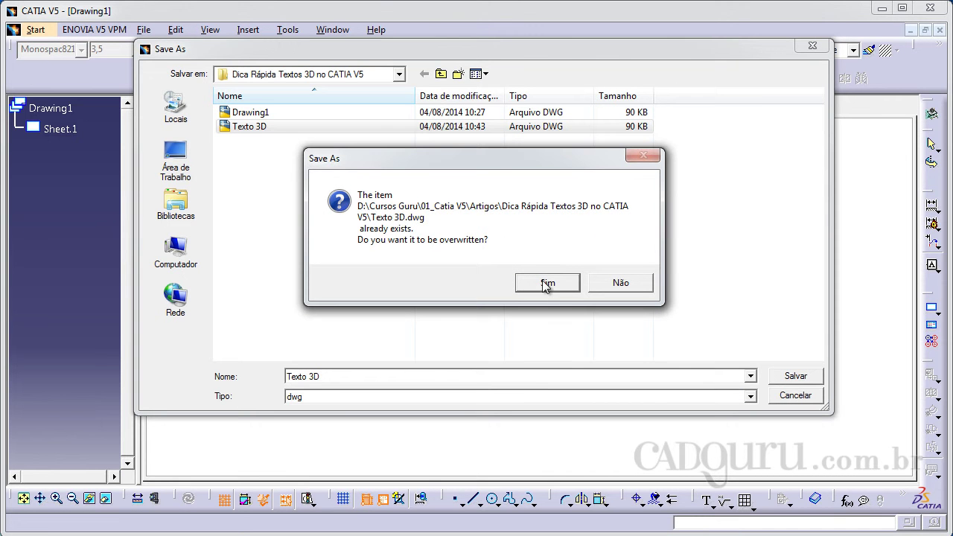
left_click(546, 283)
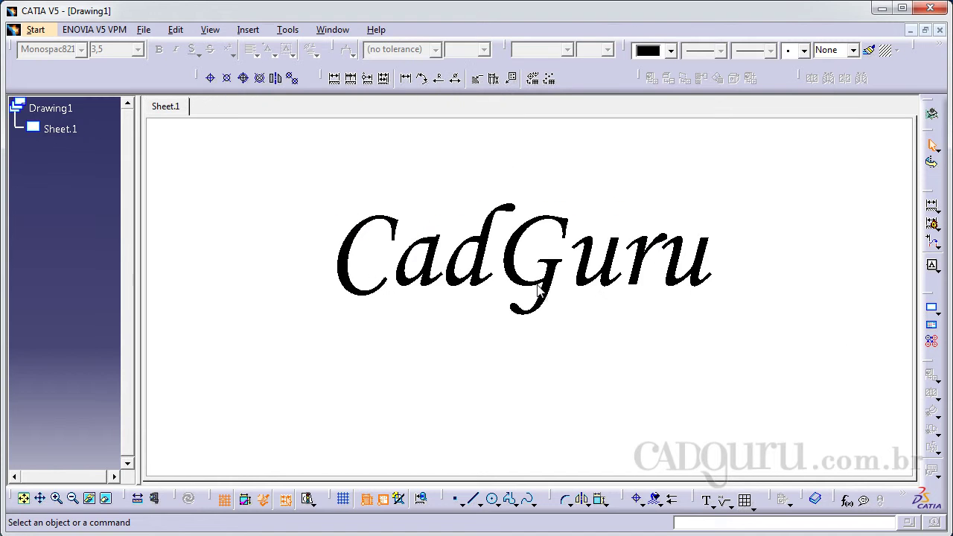
- Close the current drawing and open the exported file Texto 3D.dwg
middle_click_drag(508, 366, 509, 344)
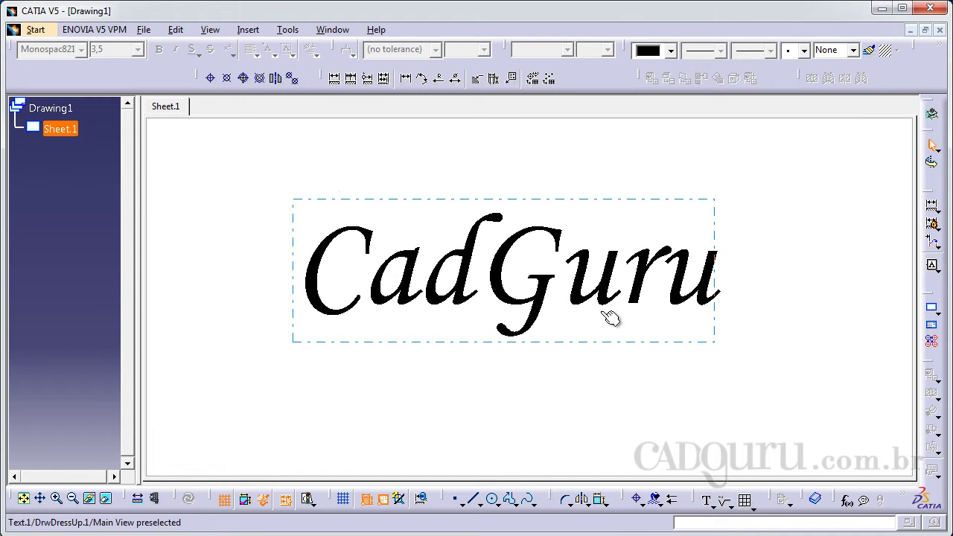
left_click(940, 30)
left_click(531, 309)
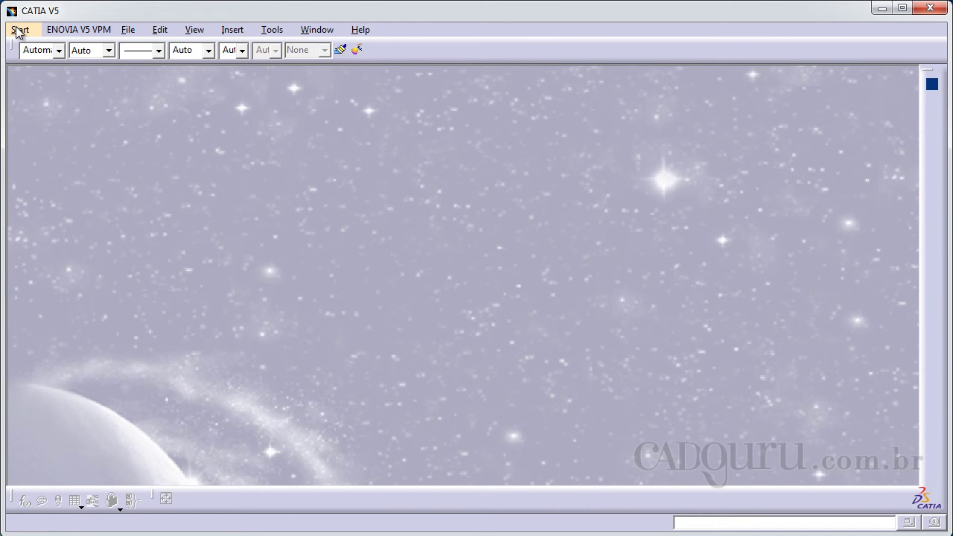
left_click(128, 32)
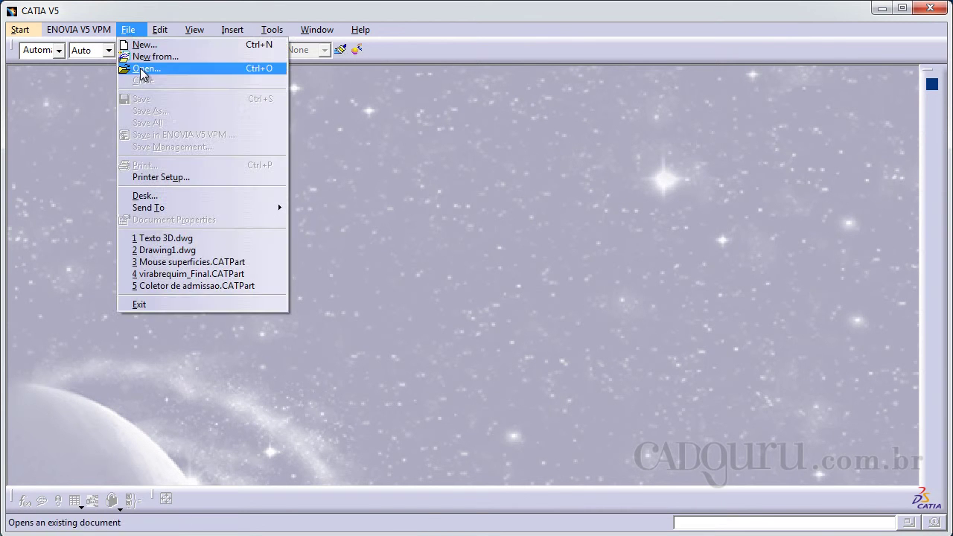
left_click(132, 69)
double_click(251, 155)
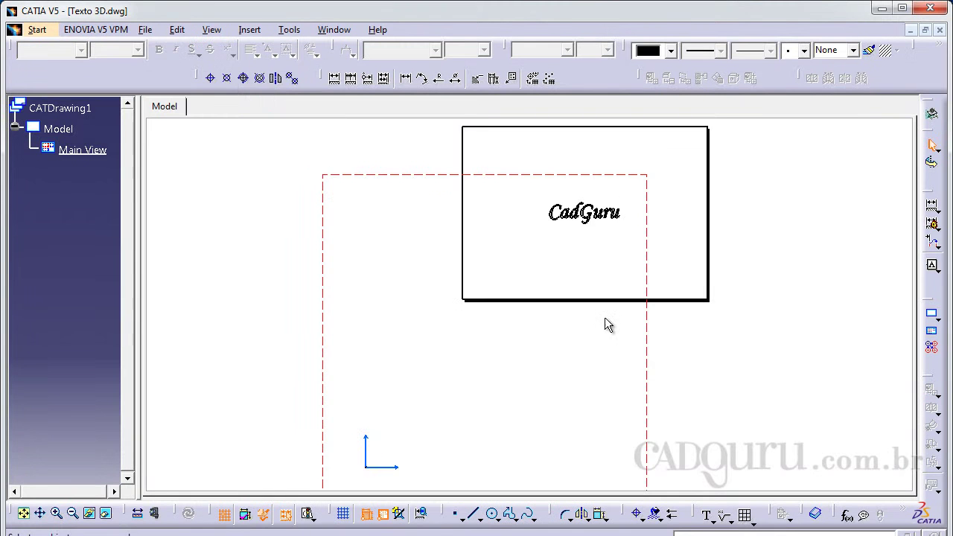
- Examine the imported CadGuru letters by selecting individual outlines to check how their contours are built
mouse_move(539, 304)
middle_mouse_down()
mouse_move(517, 272)
mouse_move(502, 316)
mouse_move(505, 264)
mouse_move(558, 287)
middle_mouse_up()
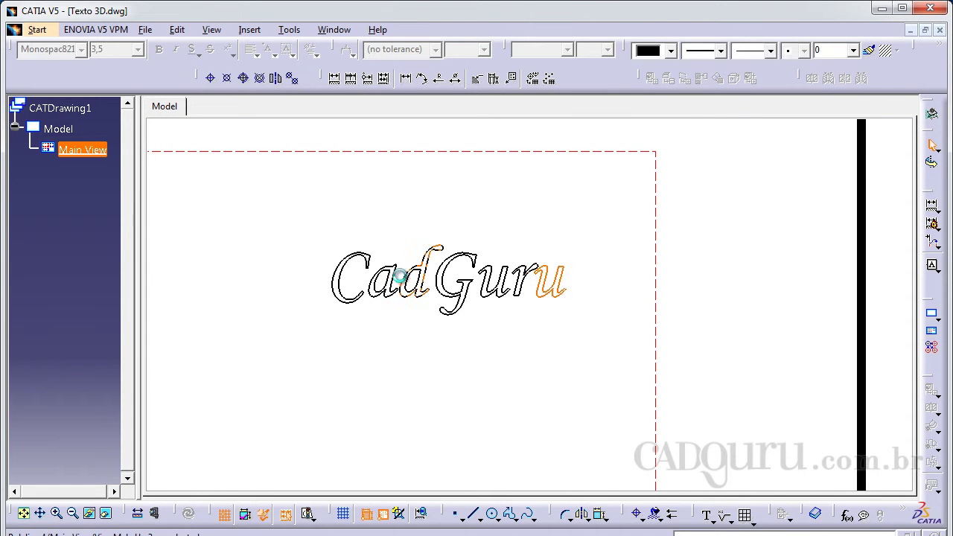
left_click(344, 286)
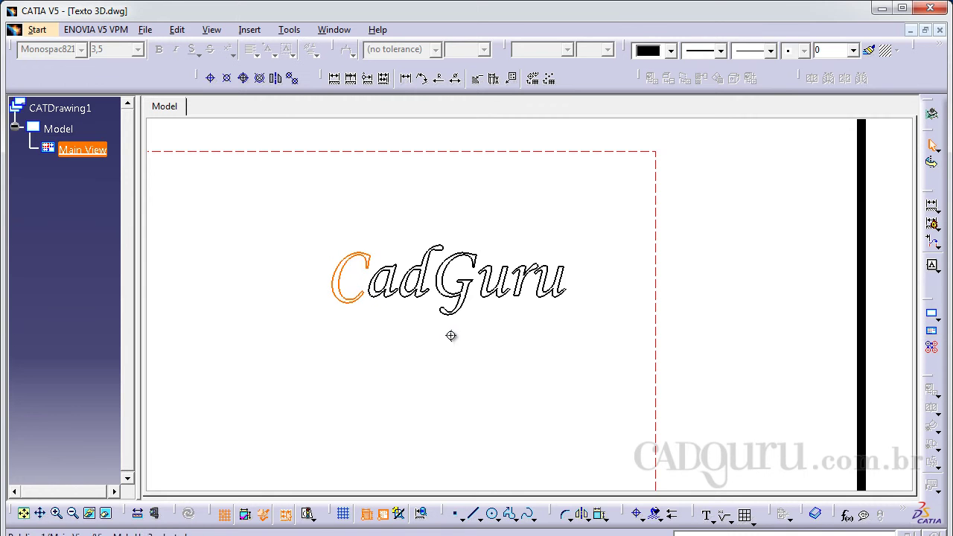
middle_click_drag(451, 335, 492, 322)
left_click(492, 323)
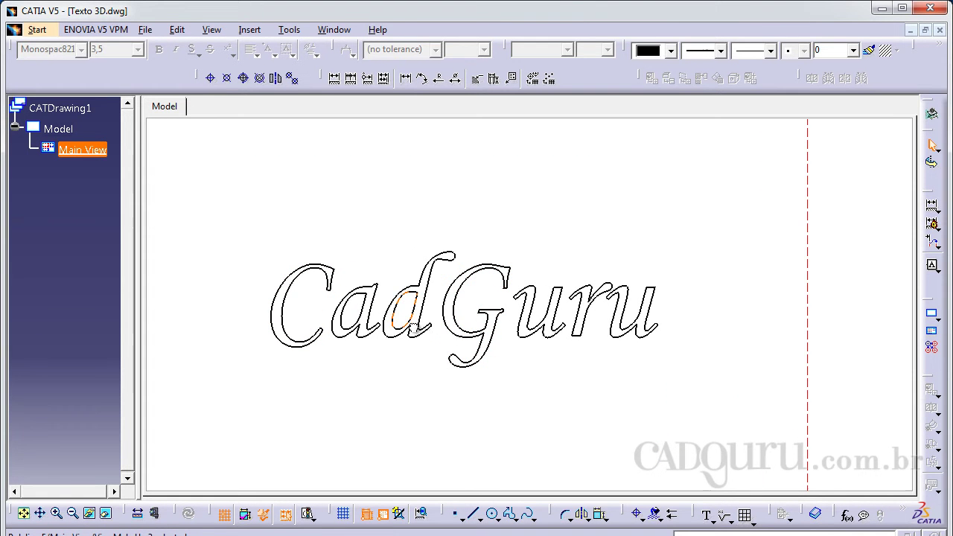
left_click(406, 331)
left_click(366, 325)
left_click(360, 326)
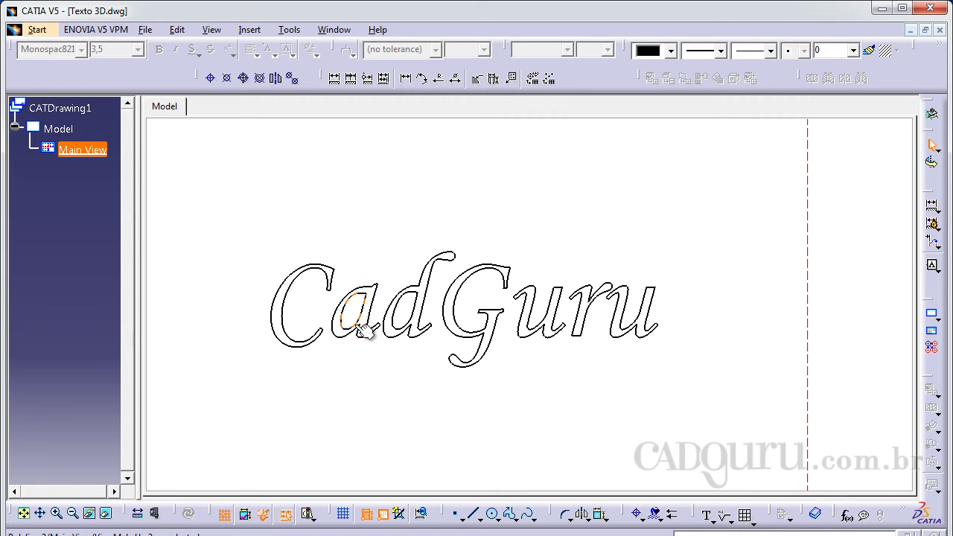
left_click(353, 348)
left_click(377, 340)
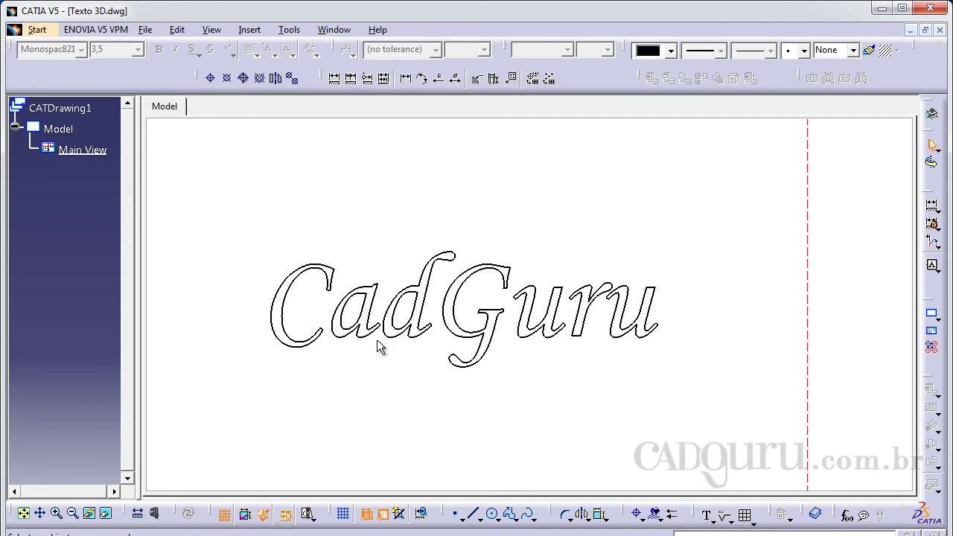
- Select all the CadGuru letter outlines and create a new Part Design part named Part1 with hybrid design enabled
left_click_drag(246, 245, 700, 386)
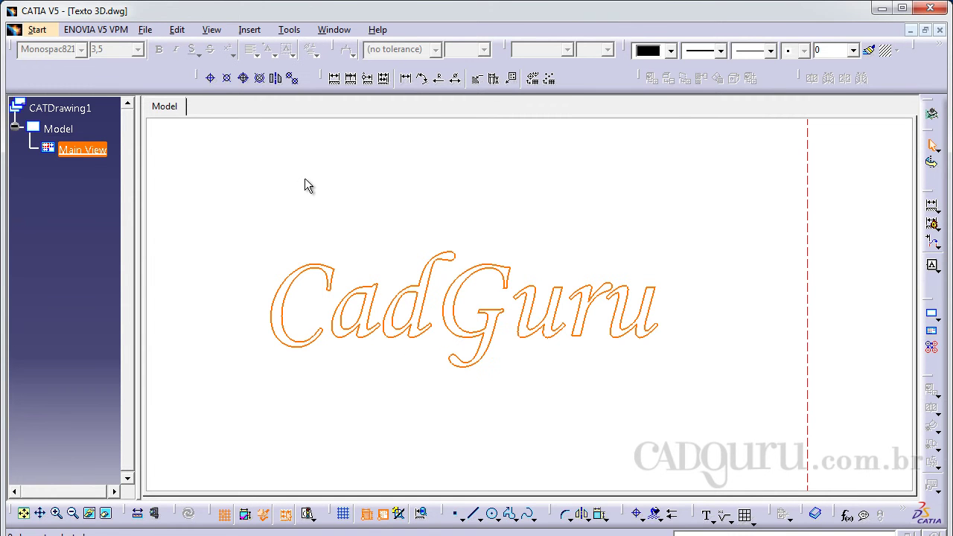
left_click(38, 30)
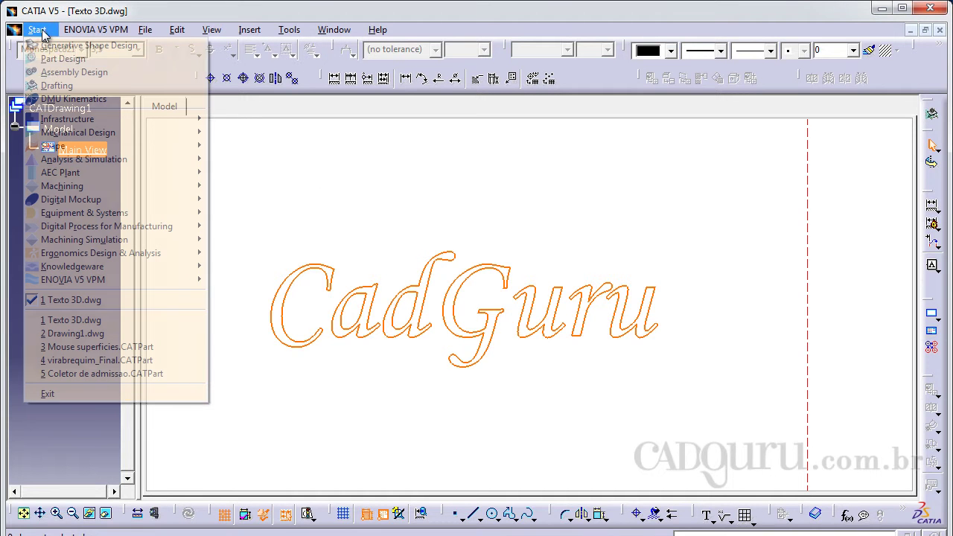
left_click(60, 59)
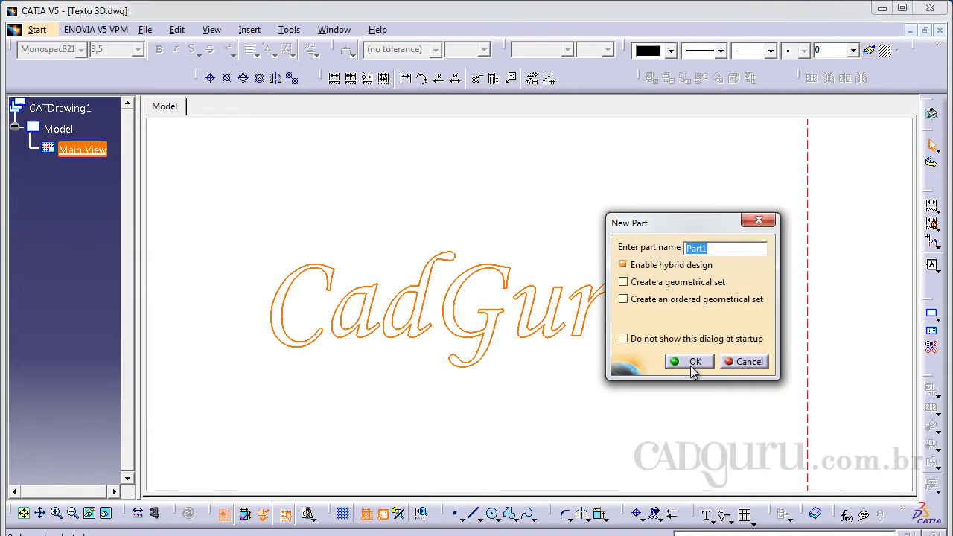
left_click(690, 362)
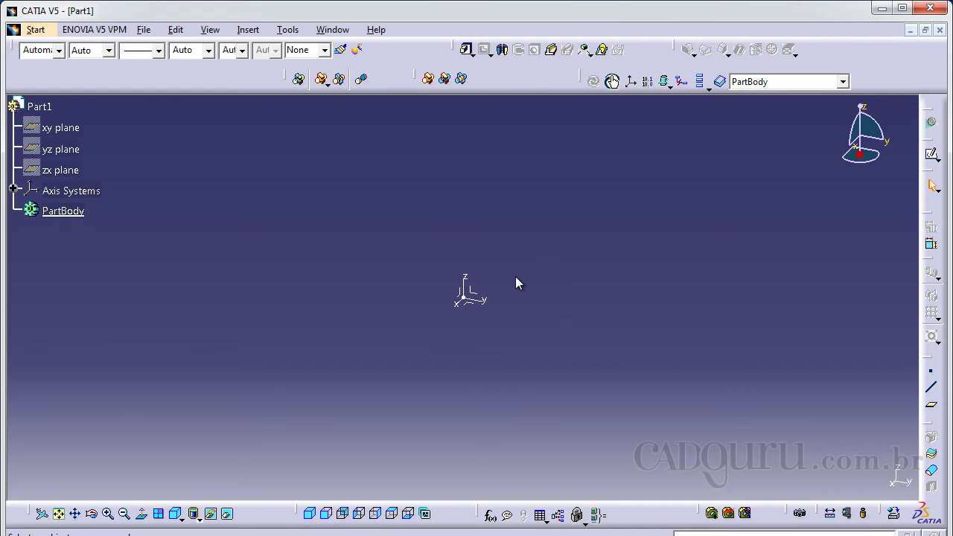
- Create a sketch on the yz plane and paste the copied CadGuru letter outlines into it
left_click(483, 299)
left_click(931, 155)
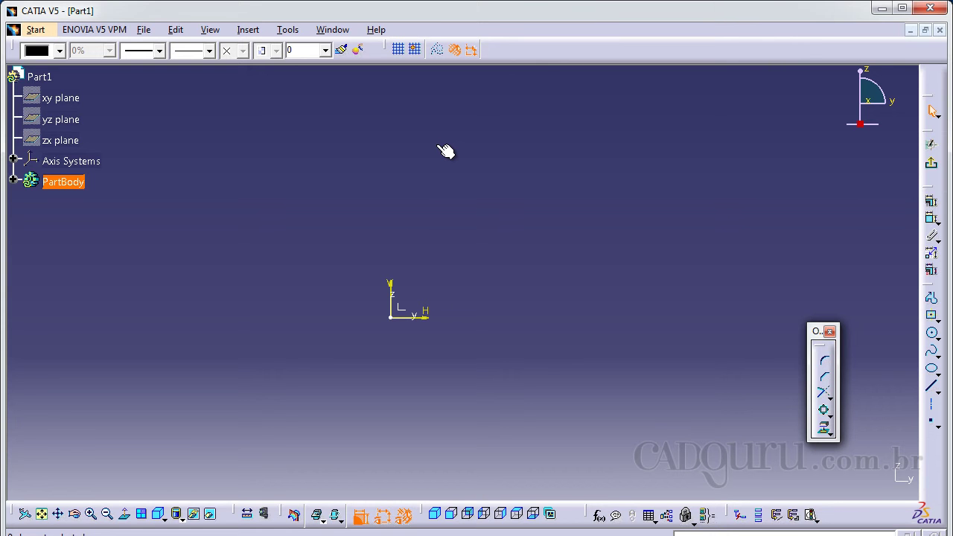
middle_click_drag(447, 219, 463, 323)
middle_click_drag(607, 139, 579, 174)
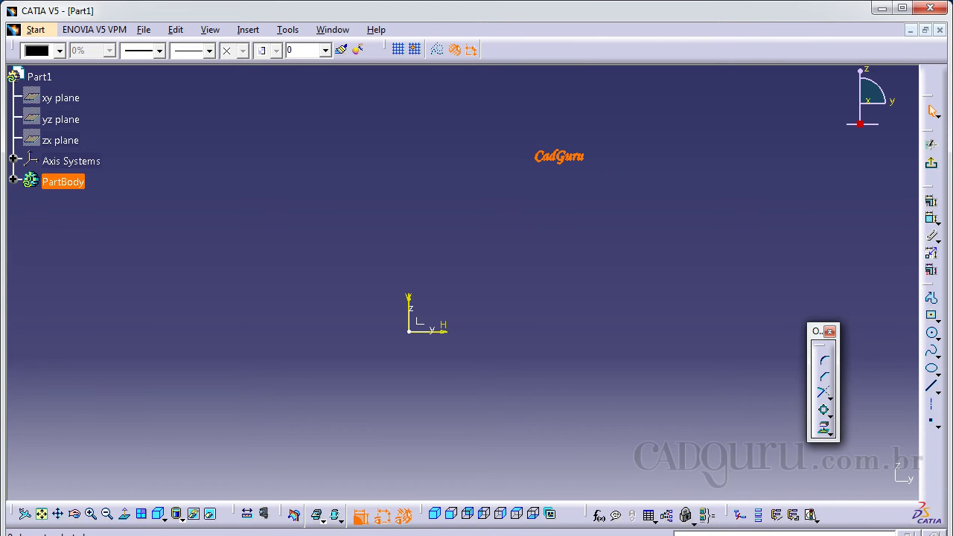
left_click_drag(195, 535, 195, 532)
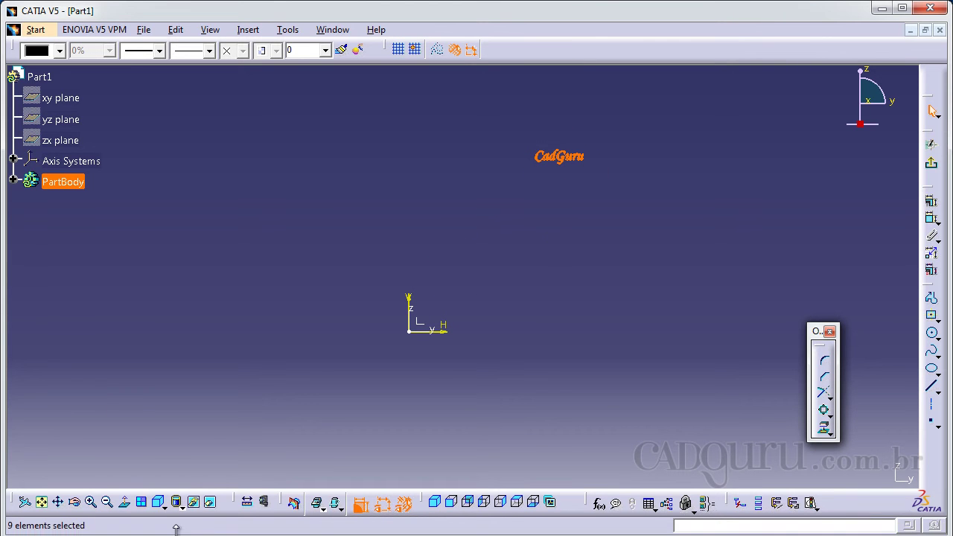
left_click(43, 504)
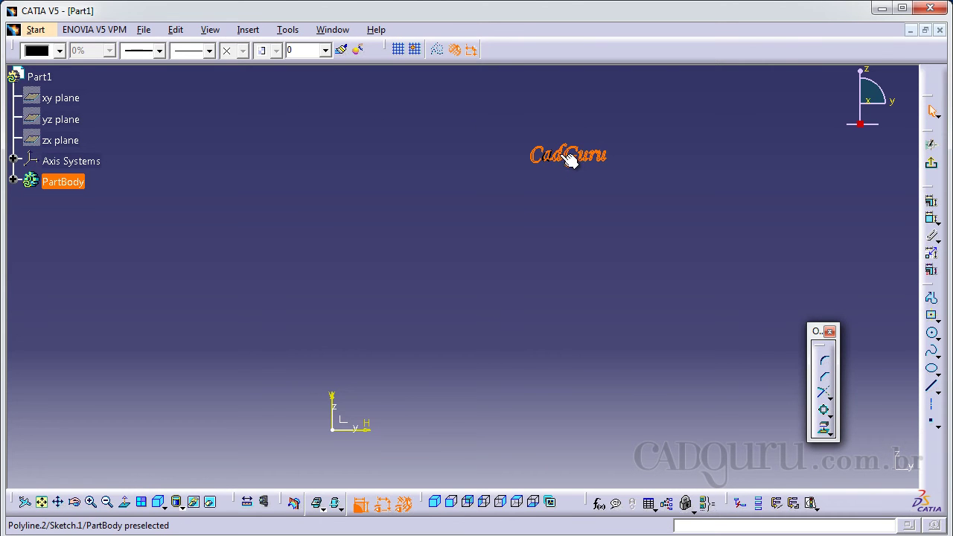
- Move the pasted CadGuru outlines so that the word is roughly centred on the sketch origin
left_click_drag(568, 157, 336, 432)
mouse_move(484, 345)
middle_mouse_down()
mouse_move(530, 287)
mouse_move(522, 119)
middle_mouse_up()
mouse_move(505, 250)
middle_mouse_down()
mouse_move(528, 234)
mouse_move(533, 135)
middle_mouse_up()
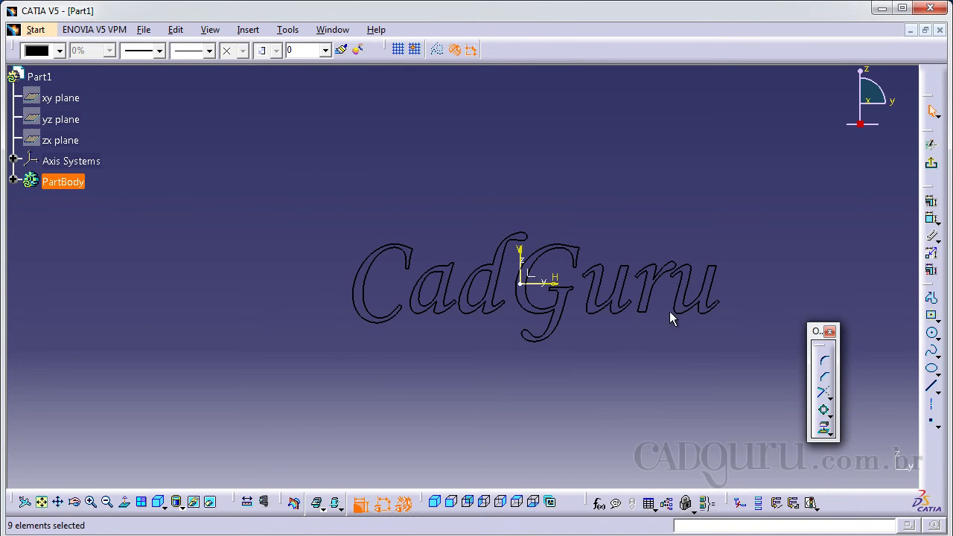
- Scale all the CadGuru outlines by a factor of 2 about a centre point near the sketch origin, without duplicating them
middle_click_drag(647, 360, 591, 364)
left_click_drag(227, 203, 723, 352)
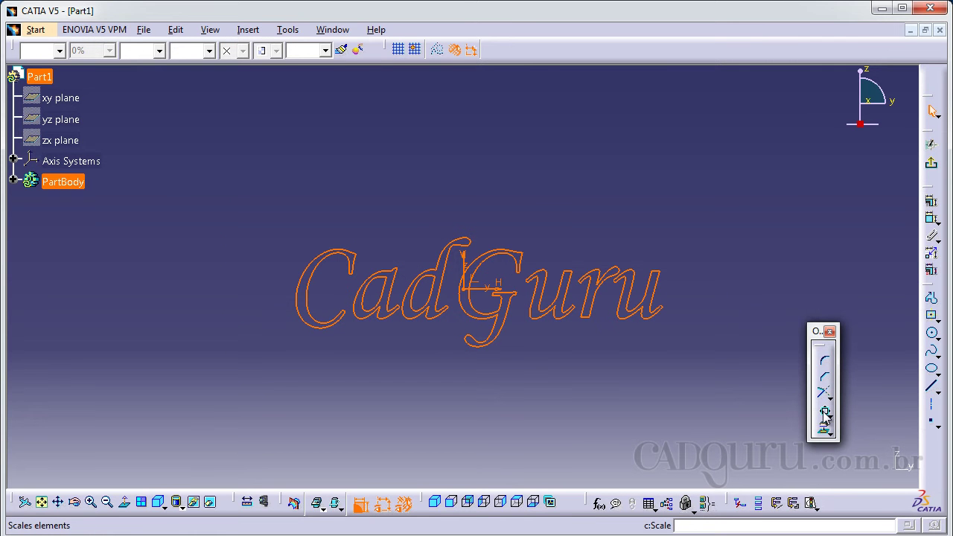
left_click(826, 414)
middle_click_drag(486, 314, 400, 280)
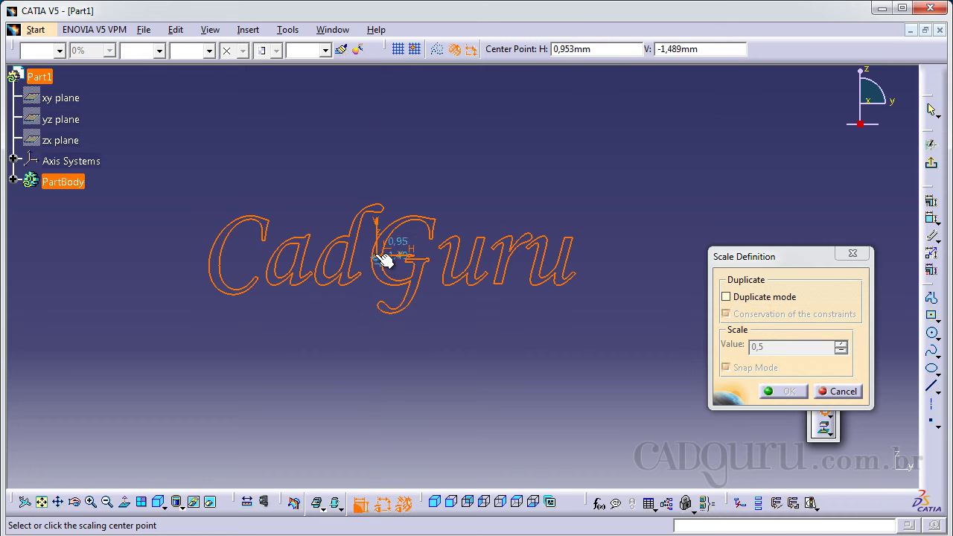
left_click(385, 258)
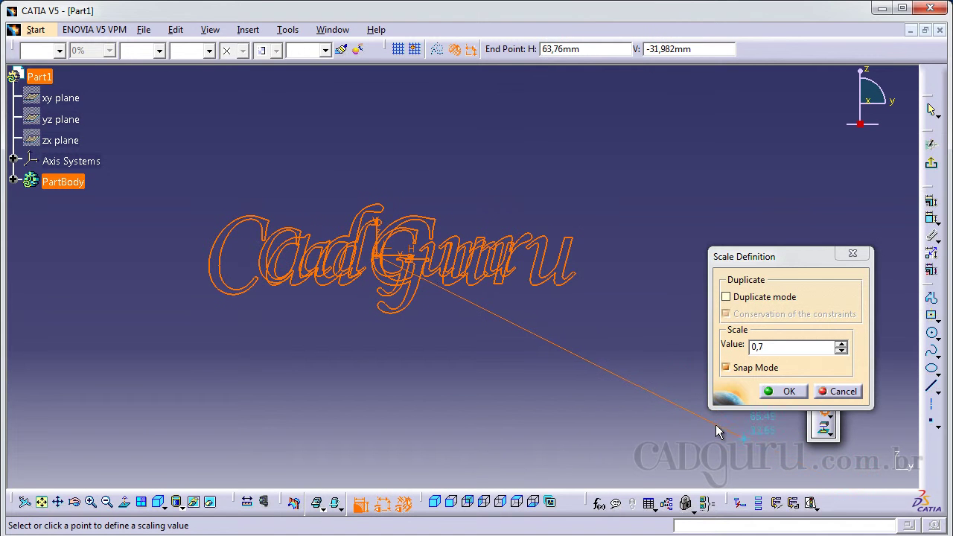
left_click_drag(783, 345, 741, 356)
type("2")
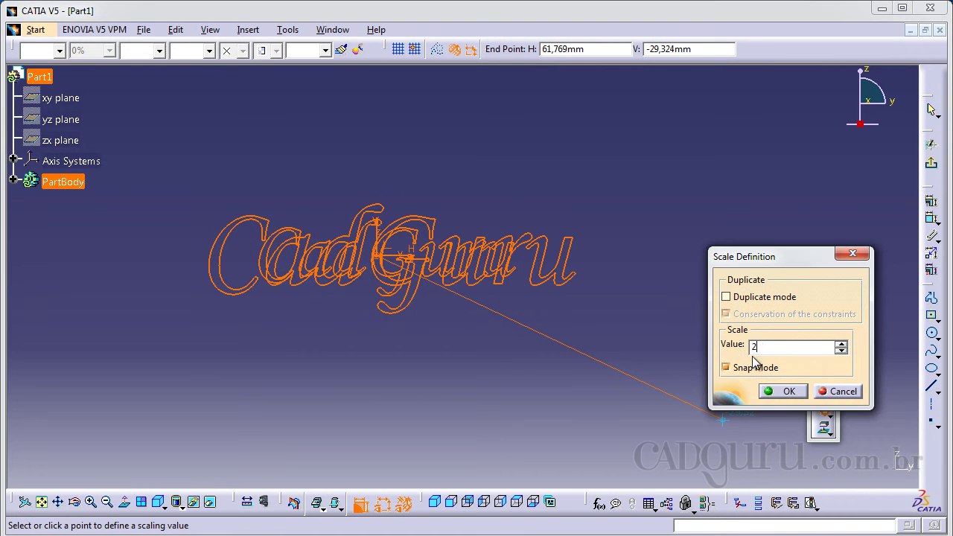
left_click(788, 391)
mouse_move(495, 365)
middle_mouse_down()
mouse_move(571, 383)
mouse_move(574, 424)
mouse_move(564, 404)
mouse_move(552, 420)
middle_mouse_up()
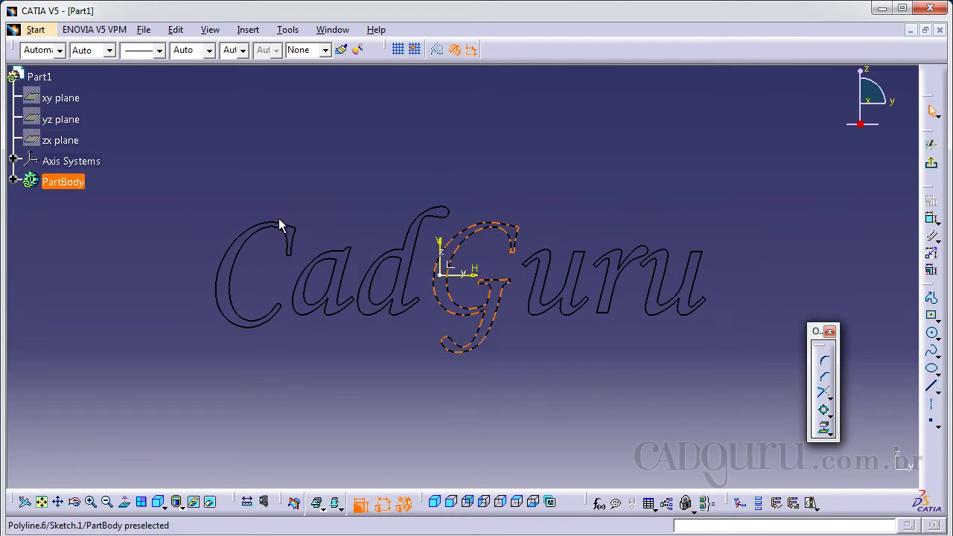
- Try moving the letter G on its own below the rest of the word, and undo the move
left_click(475, 326)
left_click_drag(474, 325, 507, 312)
left_click(612, 425)
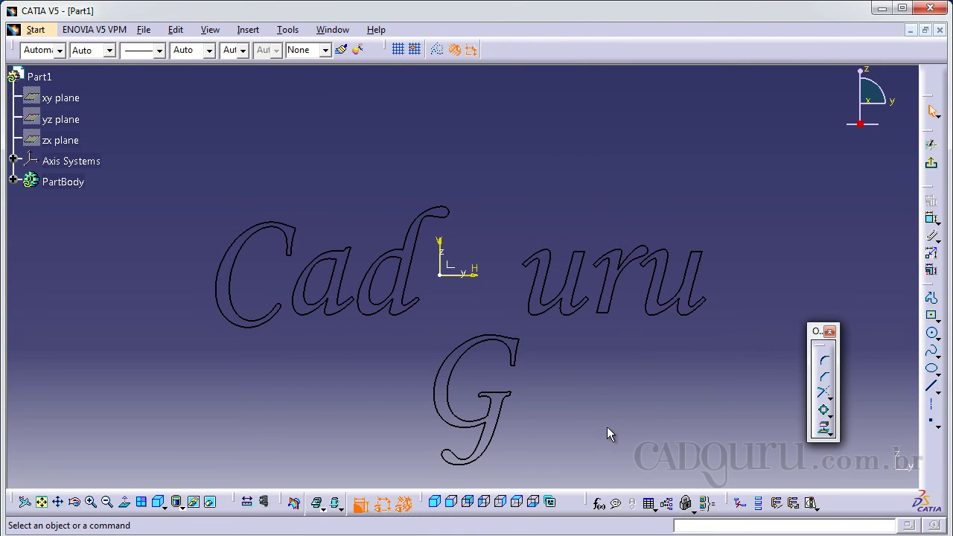
key("ctrl+z")
key("ctrl+z")
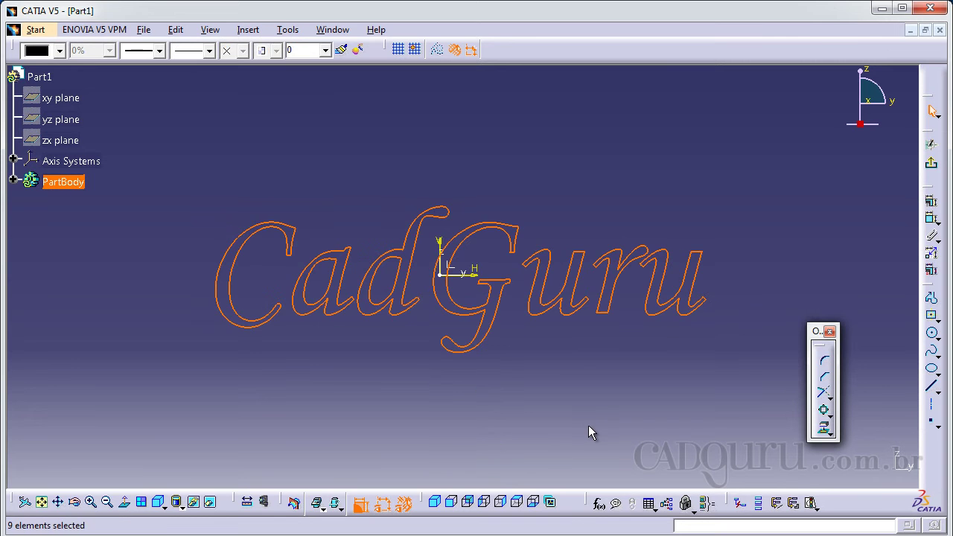
left_click(559, 351)
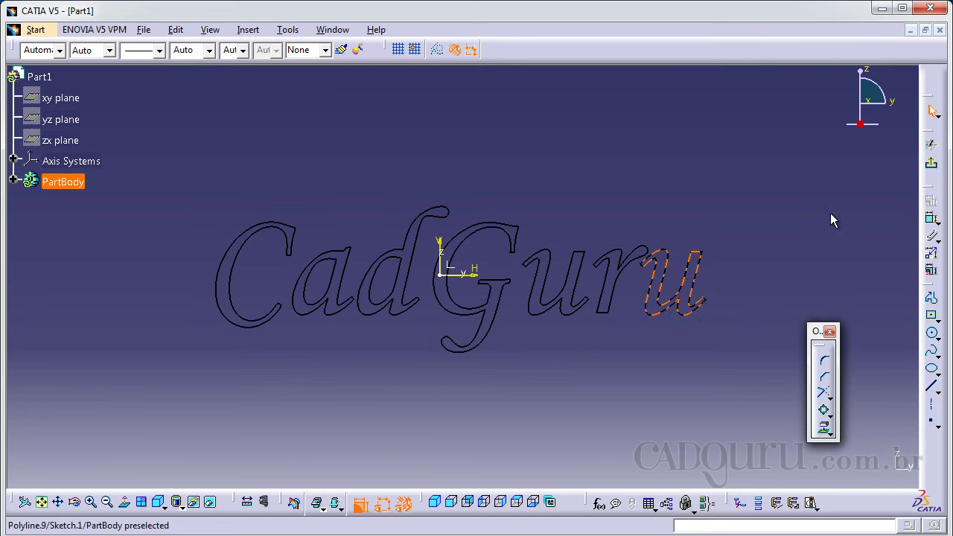
- Exit the sketch and extrude the CadGuru outlines as a pad with a length of 8 mm
left_click(933, 164)
left_click(468, 52)
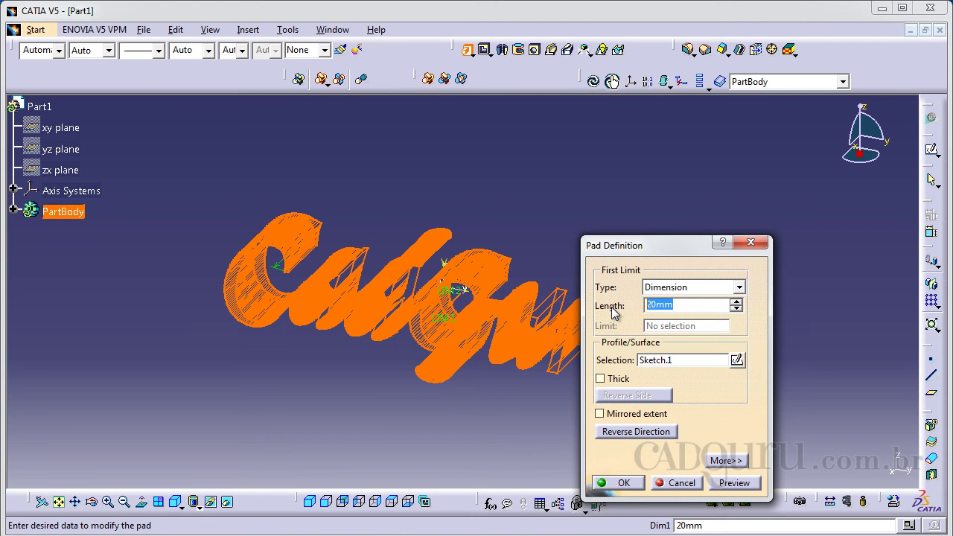
type("8")
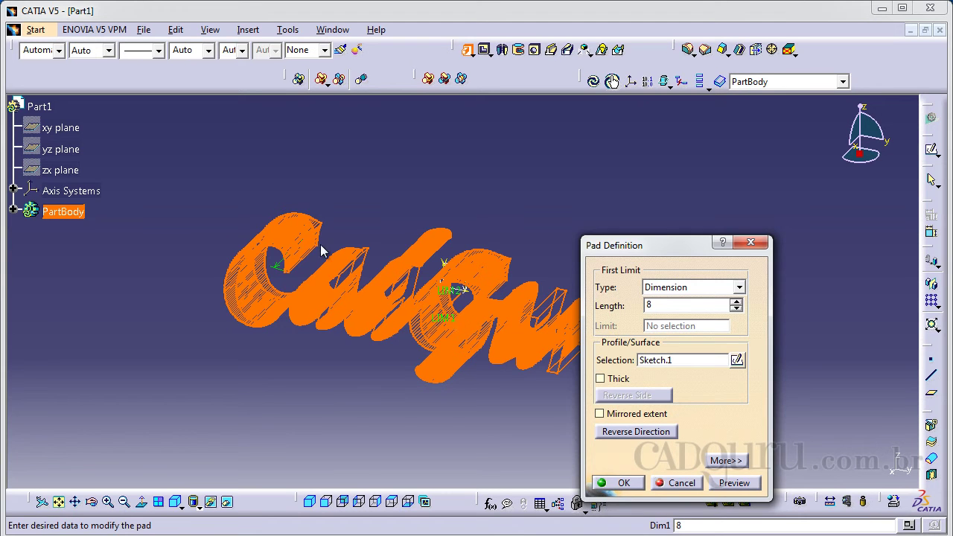
key("Return")
left_click(432, 404)
- Display the extruded CadGuru text in shading mode without edges and inspect the solid letters at an angle
middle_click_drag(415, 355, 432, 164)
middle_click_drag(472, 372, 526, 314)
middle_click_drag(324, 392, 298, 446)
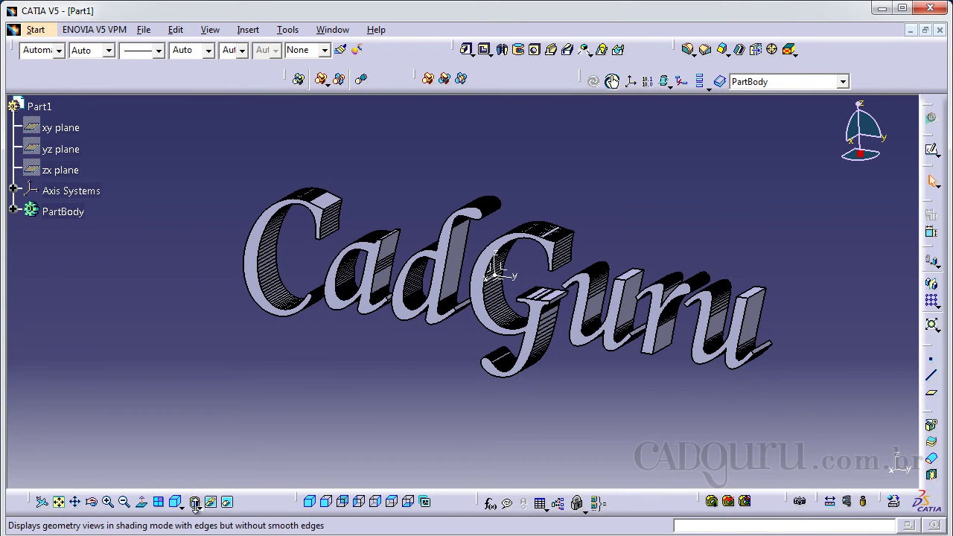
left_click(200, 508)
left_click(210, 523)
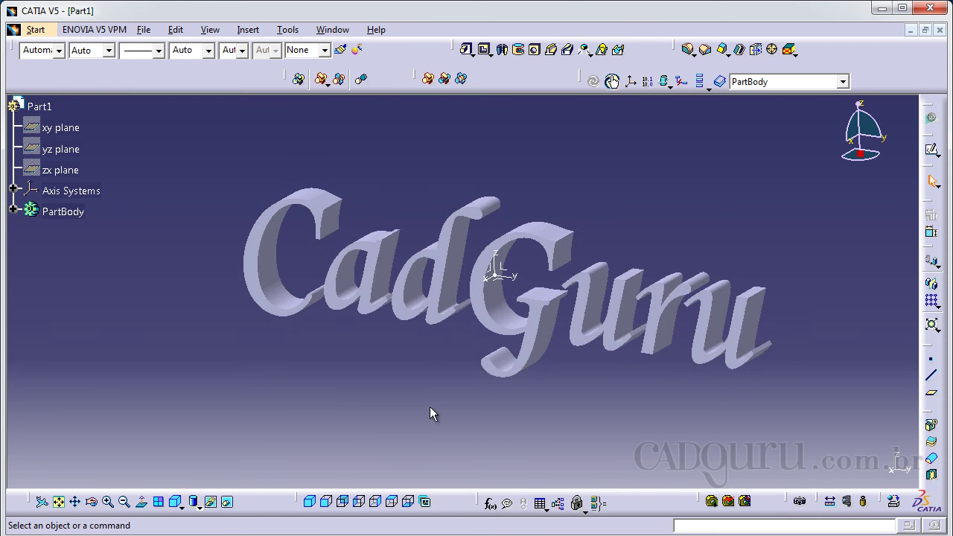
middle_click_drag(431, 408, 377, 400)
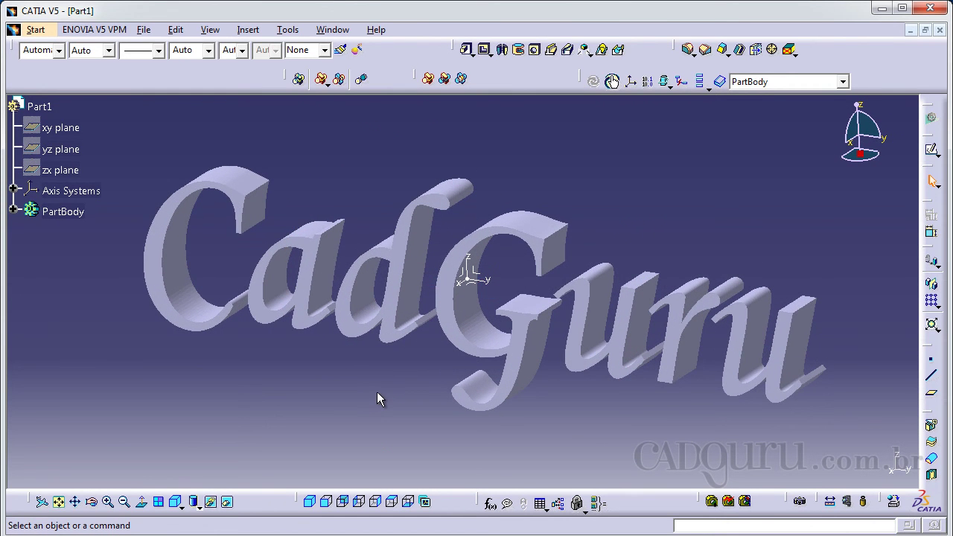
middle_click_drag(375, 196, 365, 202)
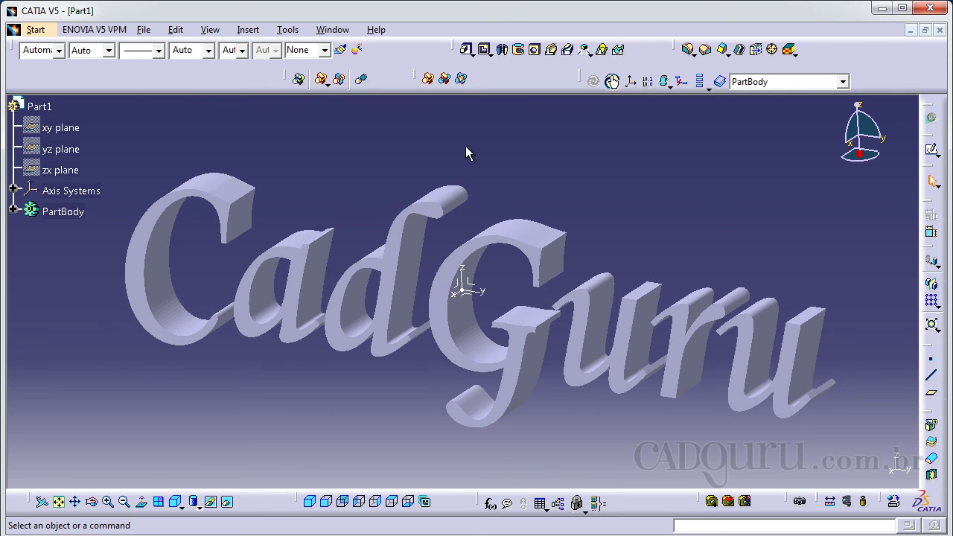